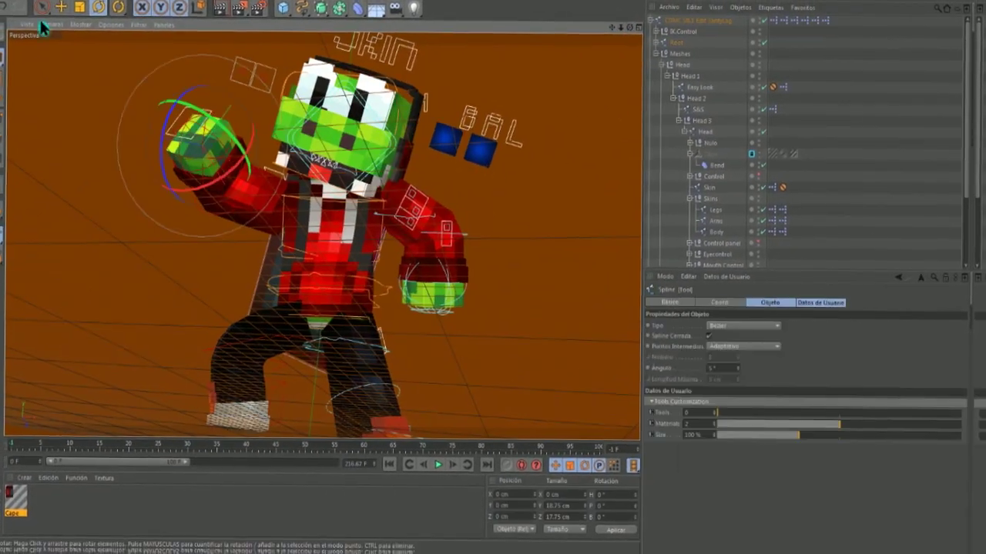
Raise the character's arm, tilt his head and rotate the diamond sword up above his head
left_click(218, 137)
left_click_drag(218, 137, 223, 85)
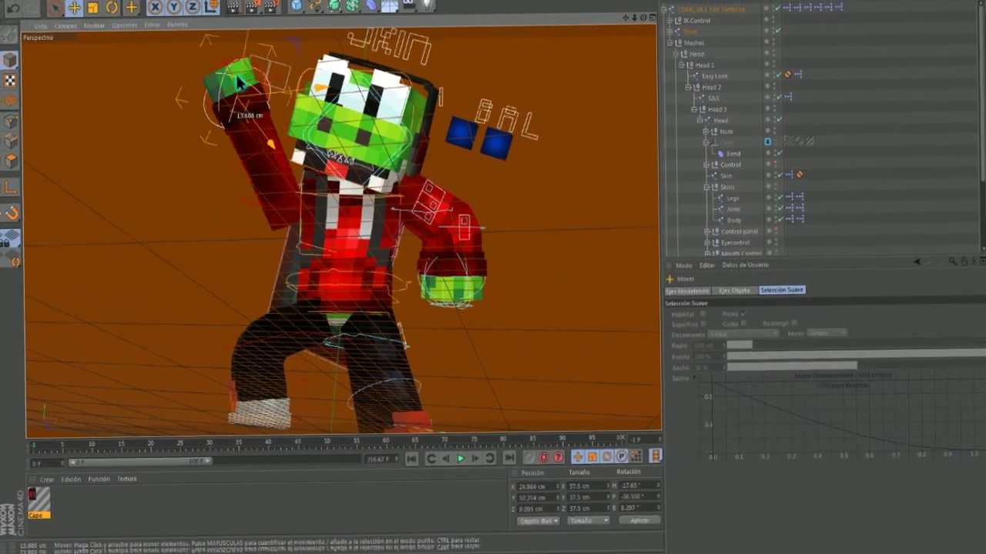
left_click(246, 100)
left_click_drag(255, 99, 504, 29)
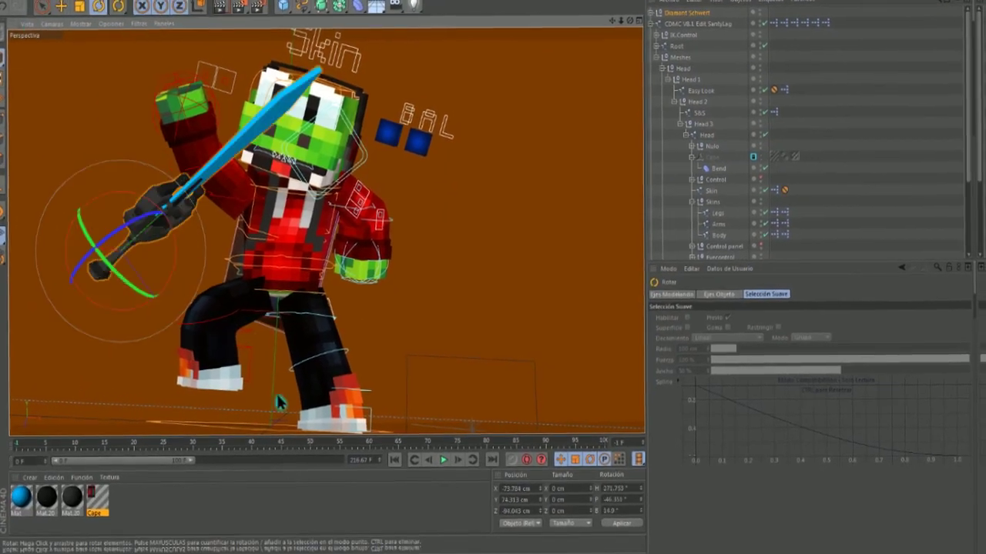
mouse_move(280, 403)
left_mouse_down()
mouse_move(97, 115)
mouse_move(241, 131)
mouse_move(275, 149)
left_mouse_up()
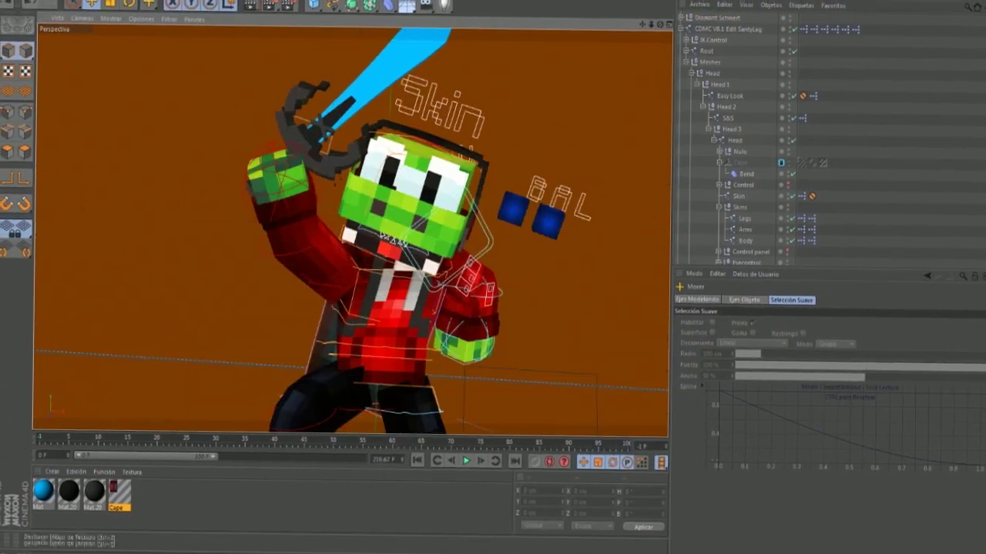
Rotate the rig's root and pull the hand control to the left
left_click(501, 132)
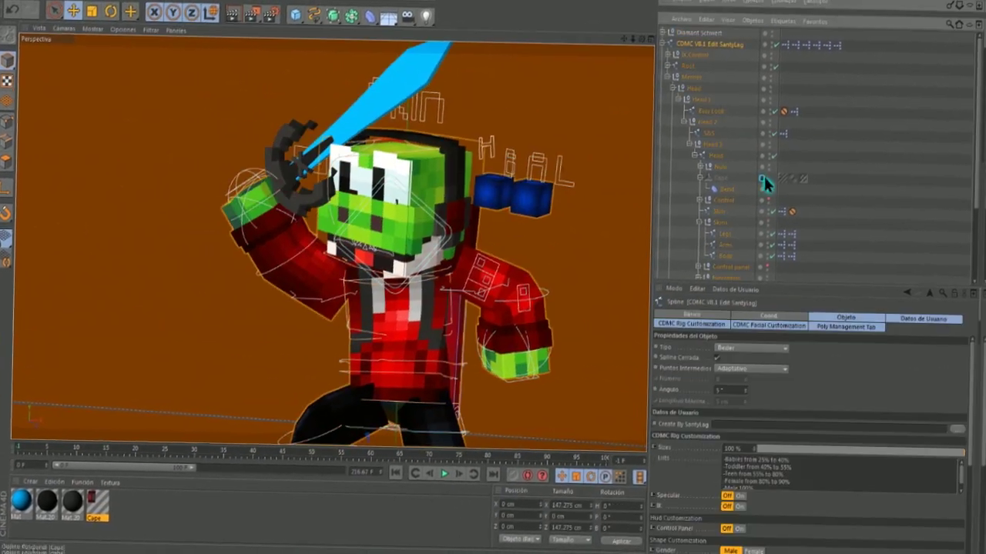
key("r")
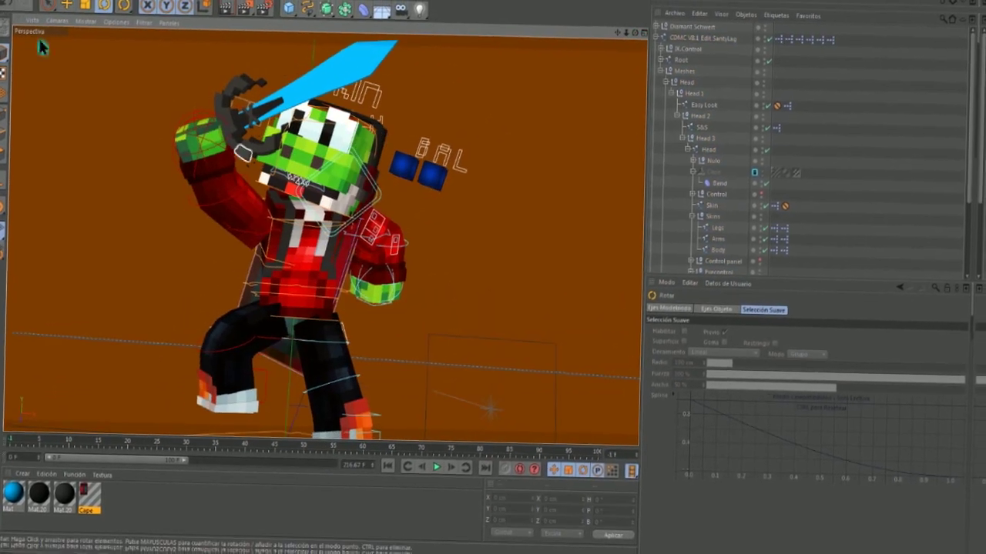
left_click(100, 22)
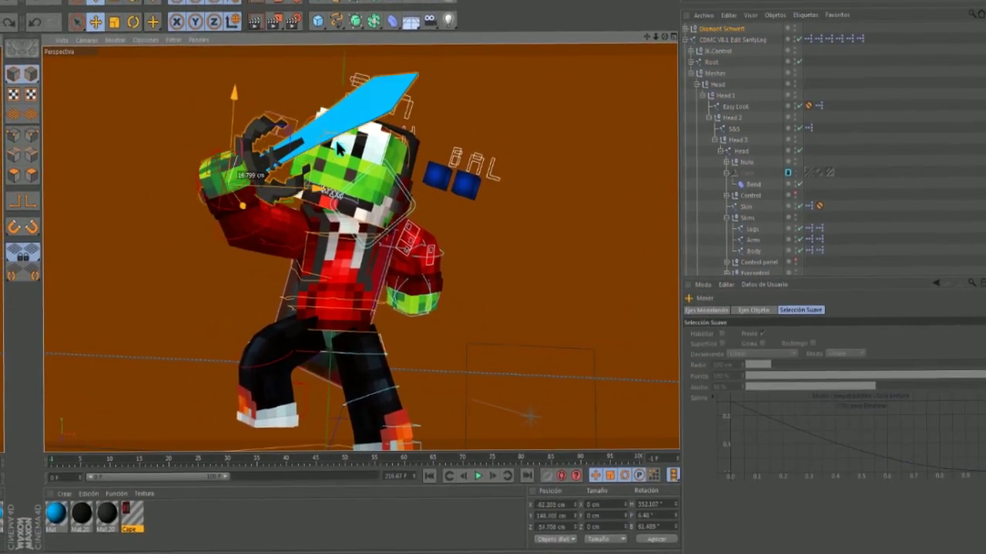
mouse_move(338, 146)
left_mouse_down()
mouse_move(234, 178)
mouse_move(301, 220)
left_mouse_up()
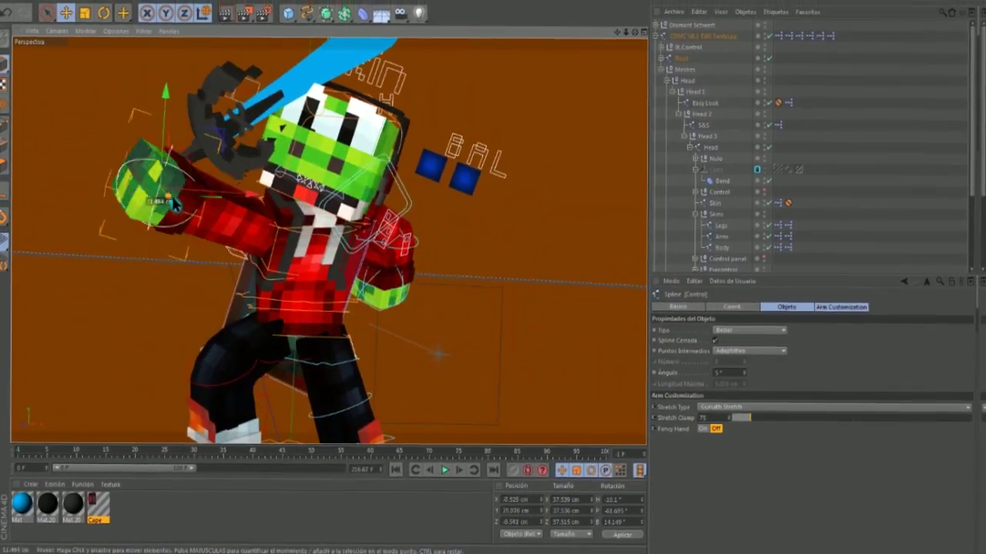
Select the Diamant Schwert sword object and show the scene in four views
left_click(630, 44)
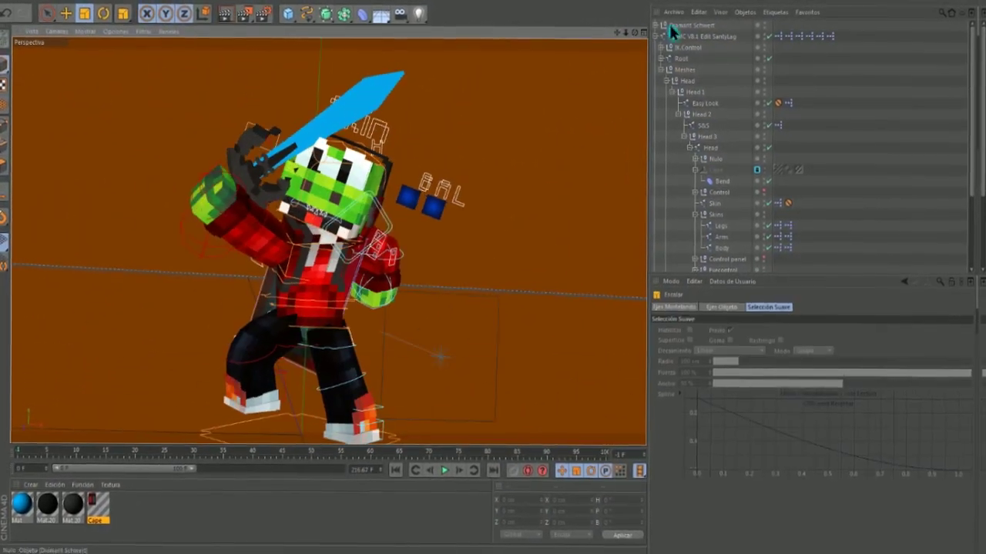
left_click(325, 231)
middle_click(325, 231)
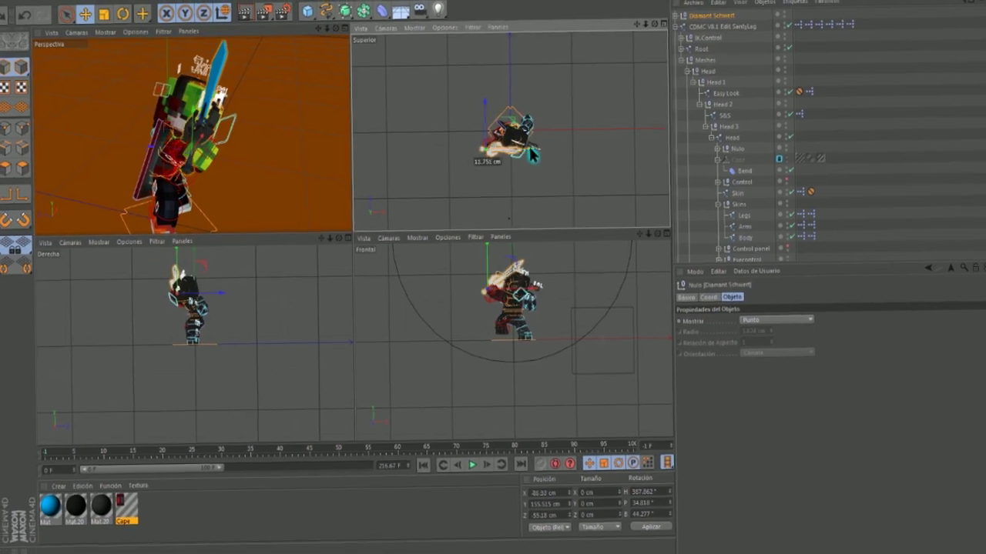
In a single perspective view, bend the cape the other way and orbit to the character's front
left_click(345, 33)
key("t")
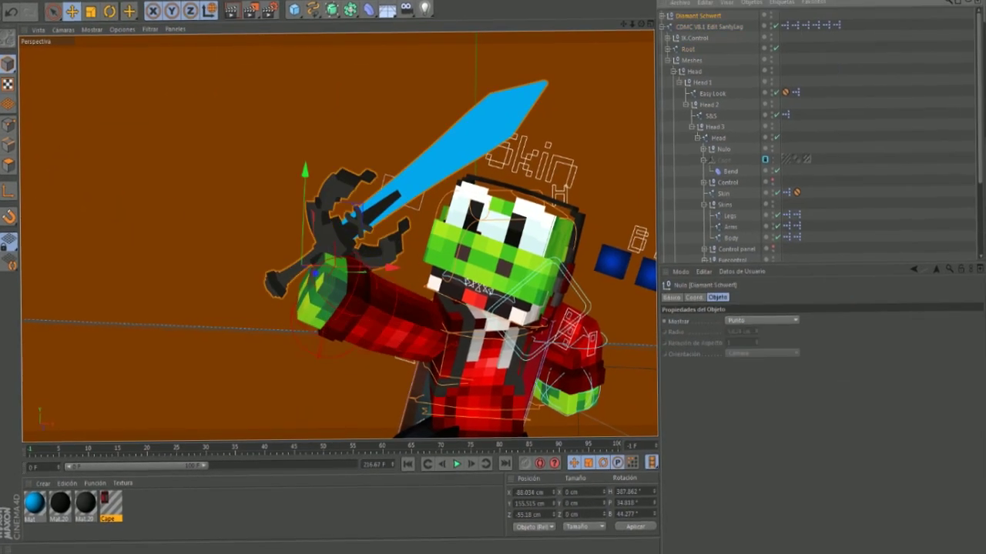
left_click_drag(638, 16, 638, 31)
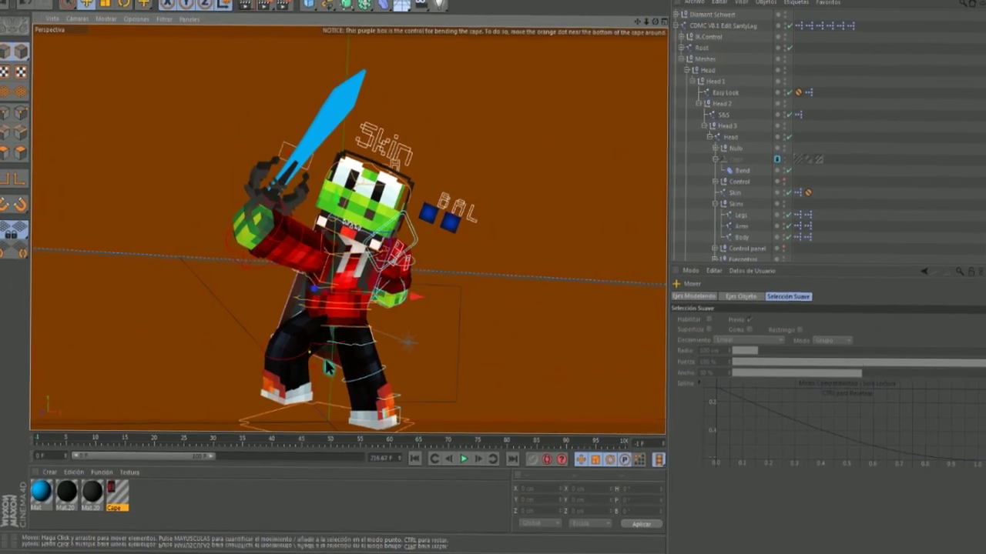
left_click_drag(281, 390, 424, 335)
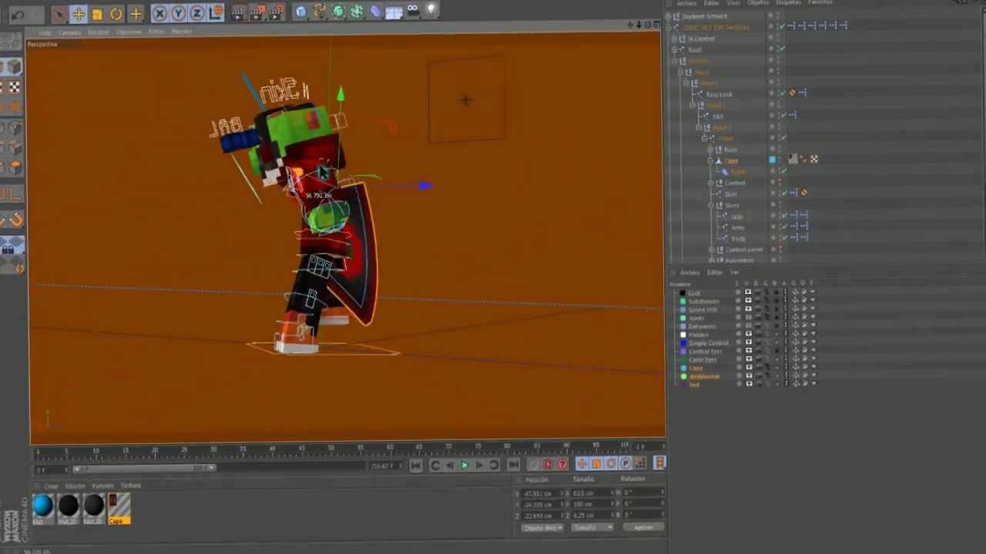
left_click_drag(332, 234, 493, 239, "alt")
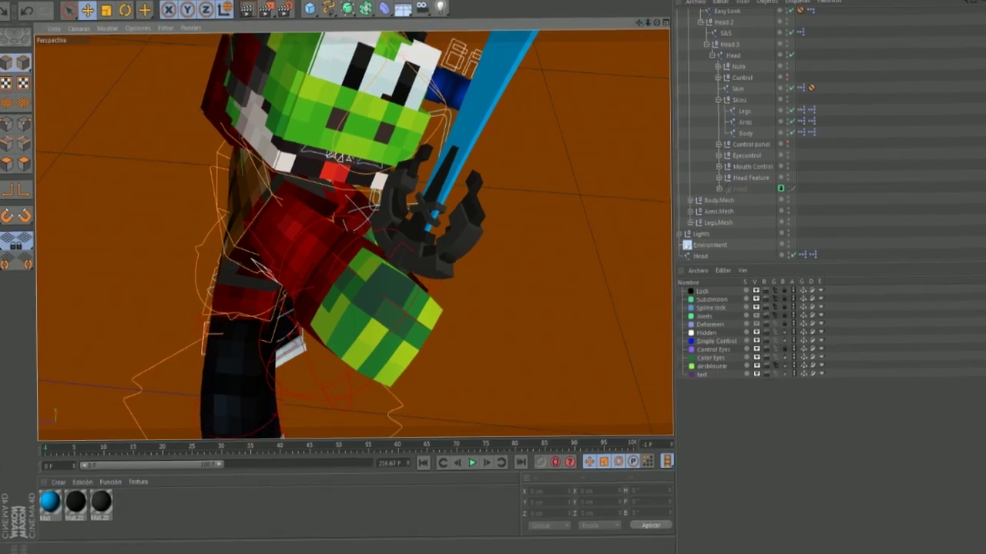
Adjust the head rig control, lower the character's left arm and rotate the cape control
left_click(163, 112)
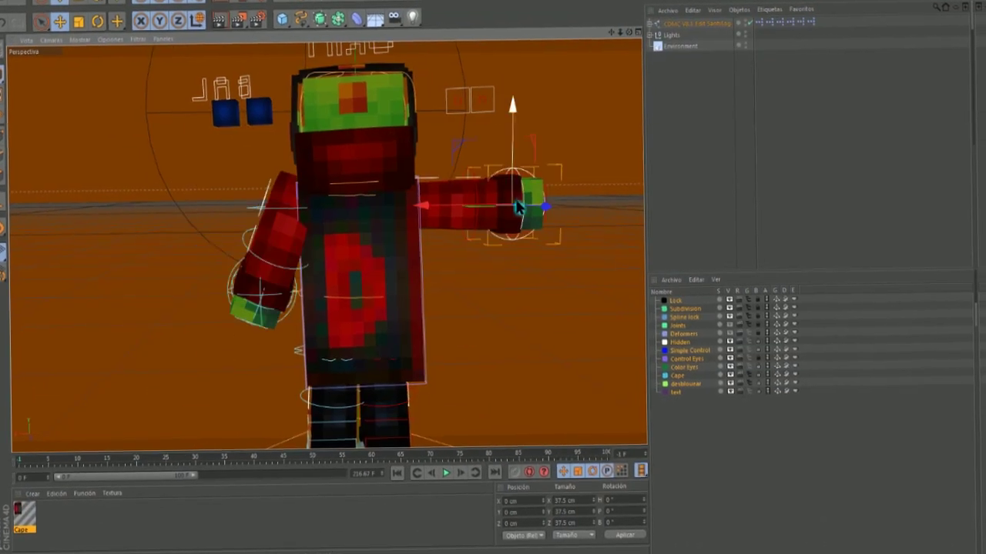
mouse_move(264, 258)
left_mouse_down()
mouse_move(295, 293)
mouse_move(245, 293)
left_mouse_up()
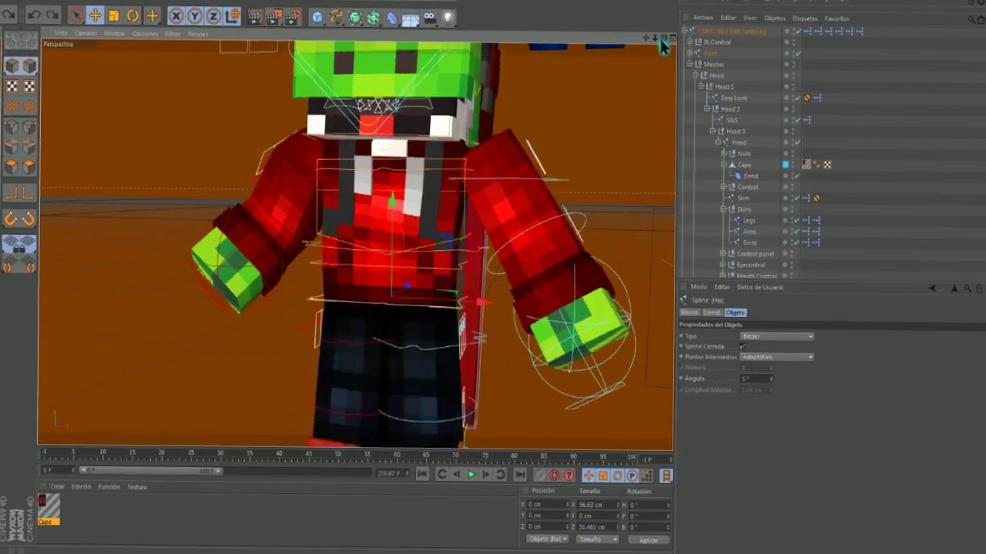
left_click(128, 17)
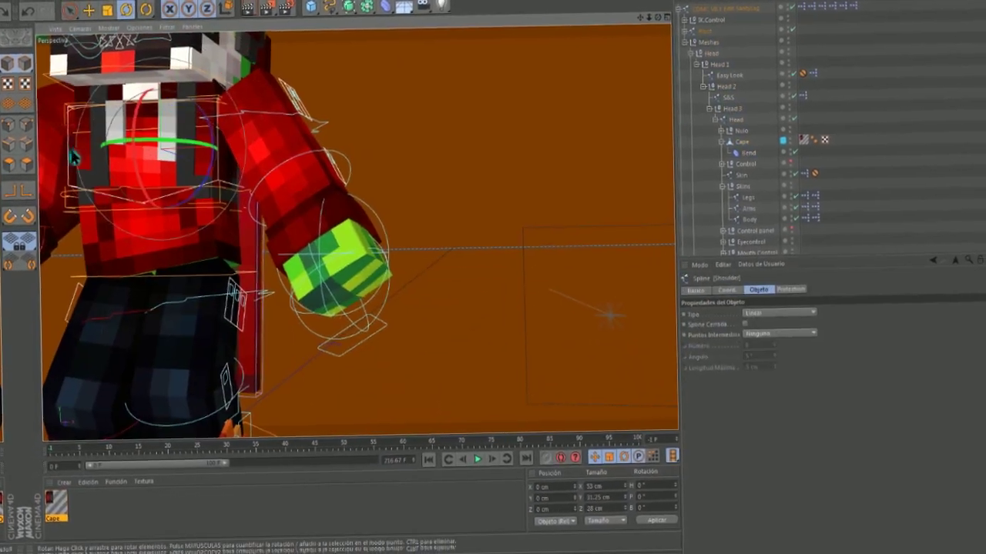
key("e")
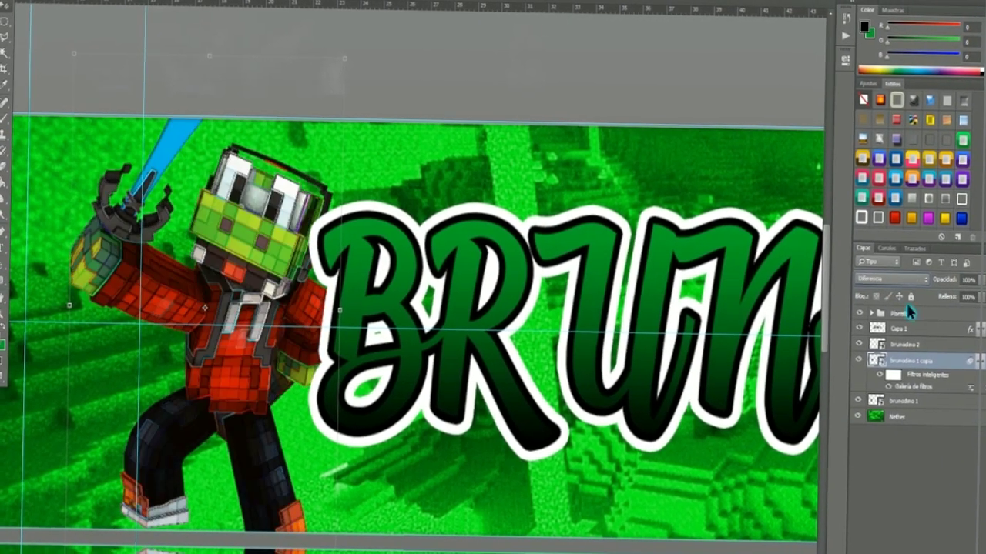
Drop the character layer's smart filters and paint a cyan glow on brunodino 1 copia 3, then deselect
left_click(979, 280)
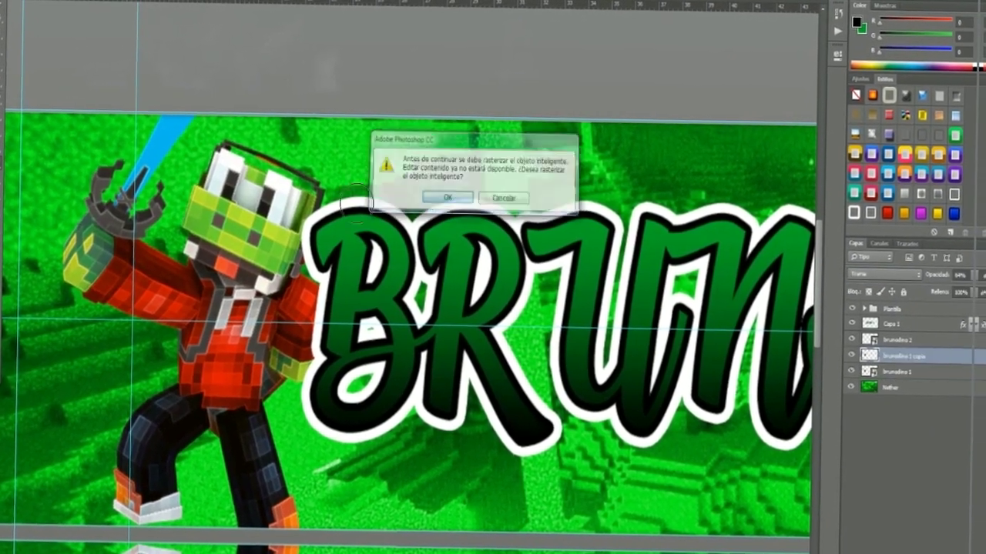
key("Return")
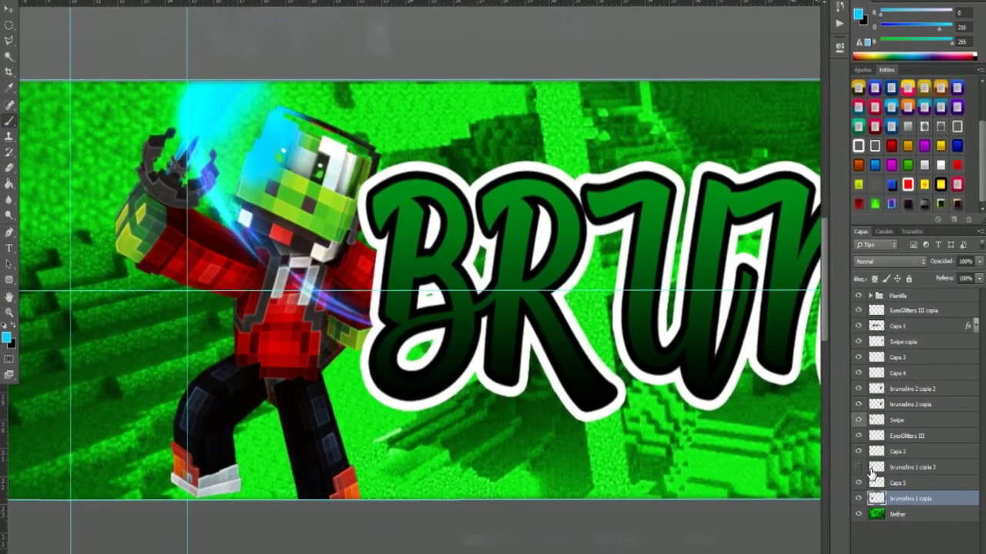
left_click(908, 480)
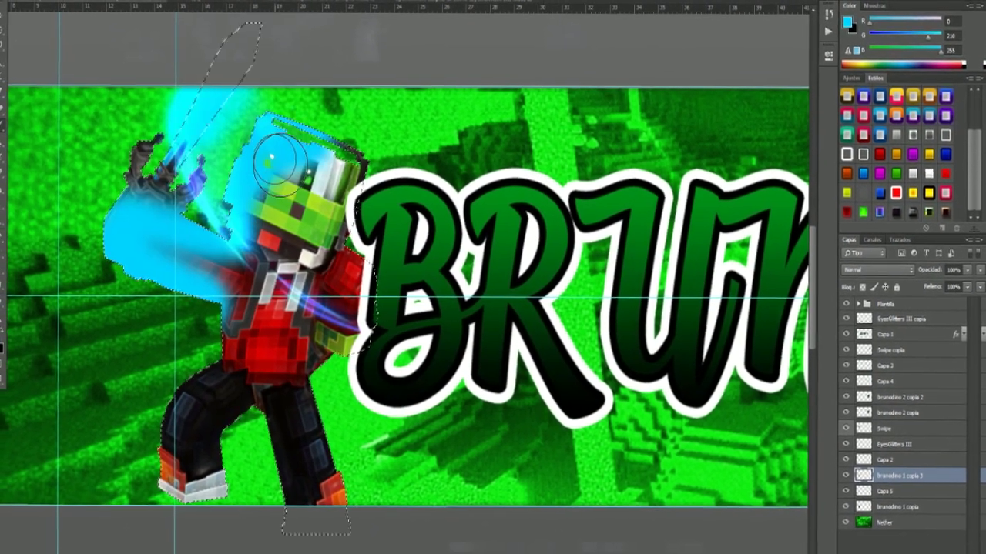
left_click(893, 506)
left_click_drag(191, 280, 254, 308)
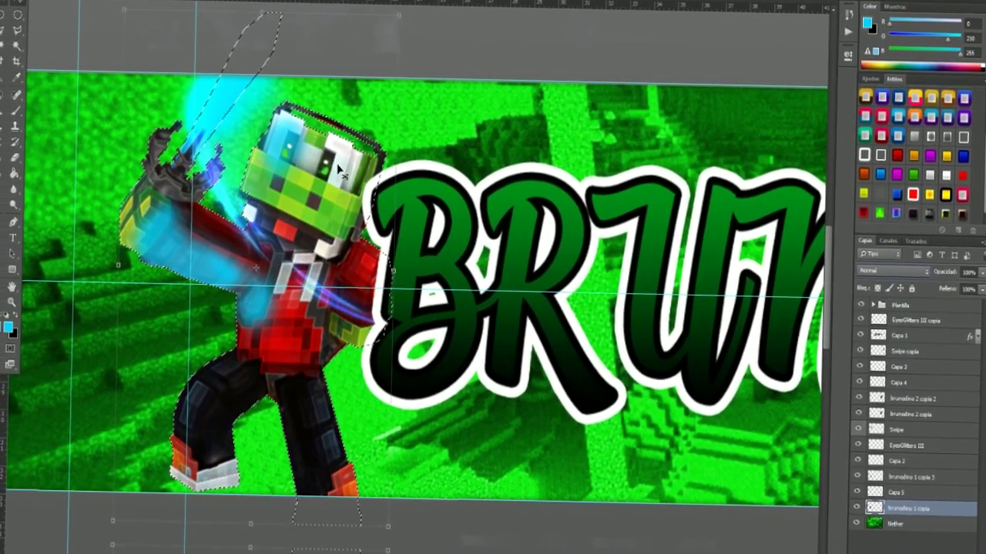
key("ctrl+z")
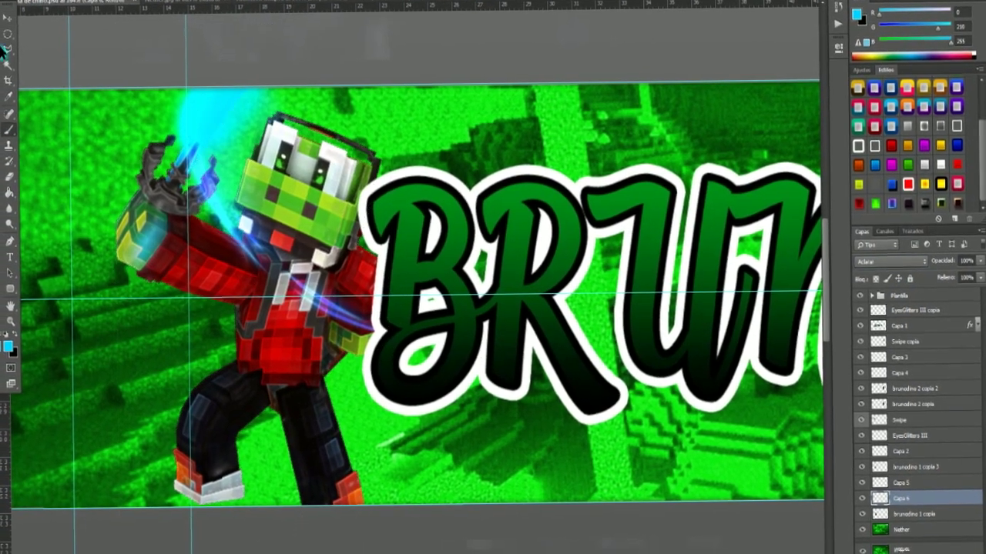
left_click(901, 466)
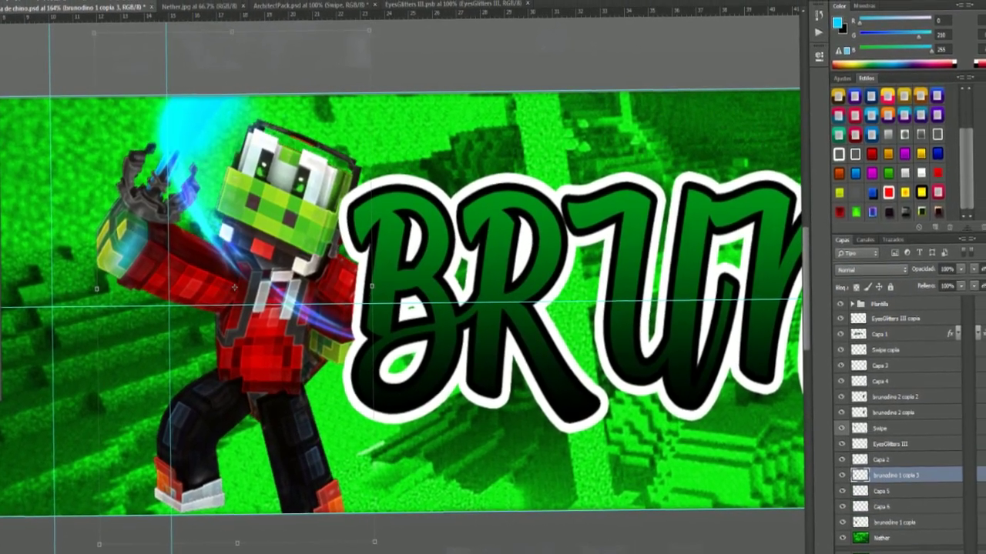
key("ctrl+d")
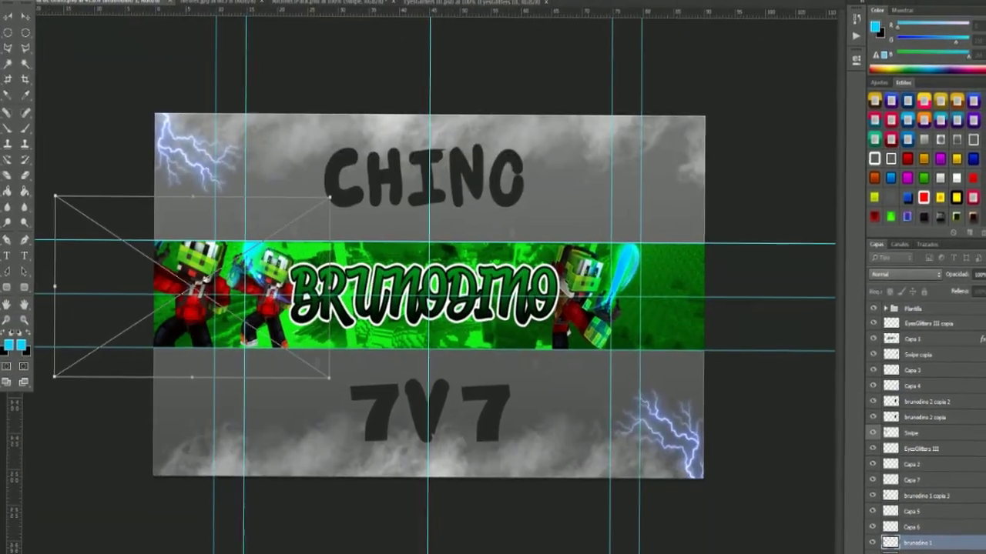
Motion-blur the character layer, place the brunodino 2 render, and select the bottom brunodino 1 layer
left_click(402, 196)
left_click(532, 229)
left_click_drag(972, 307, 959, 307)
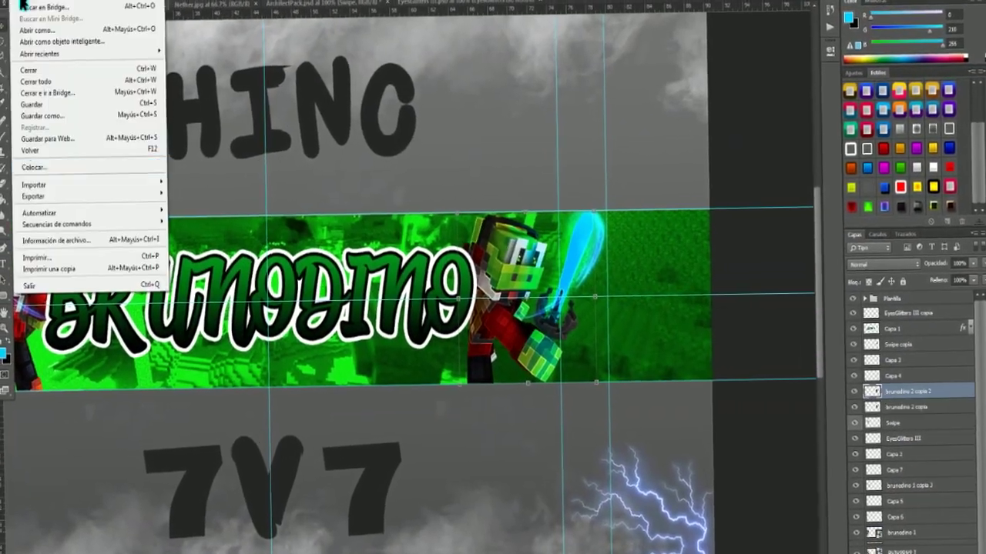
left_click(44, 152)
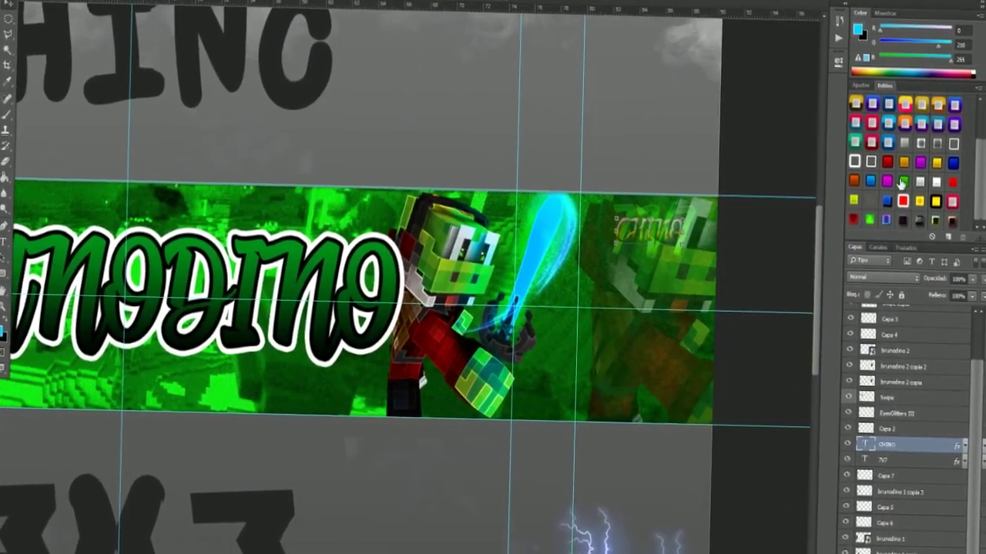
left_click(938, 537)
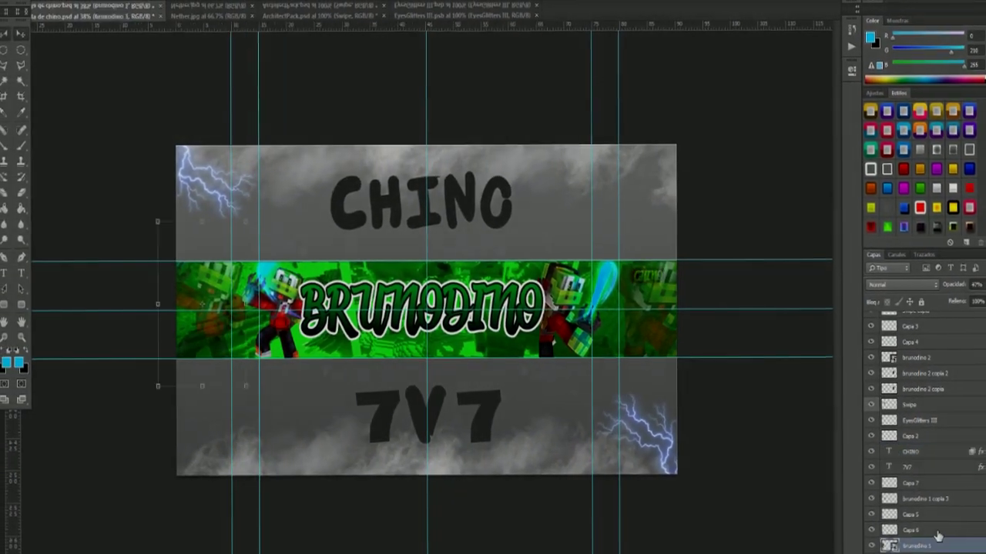